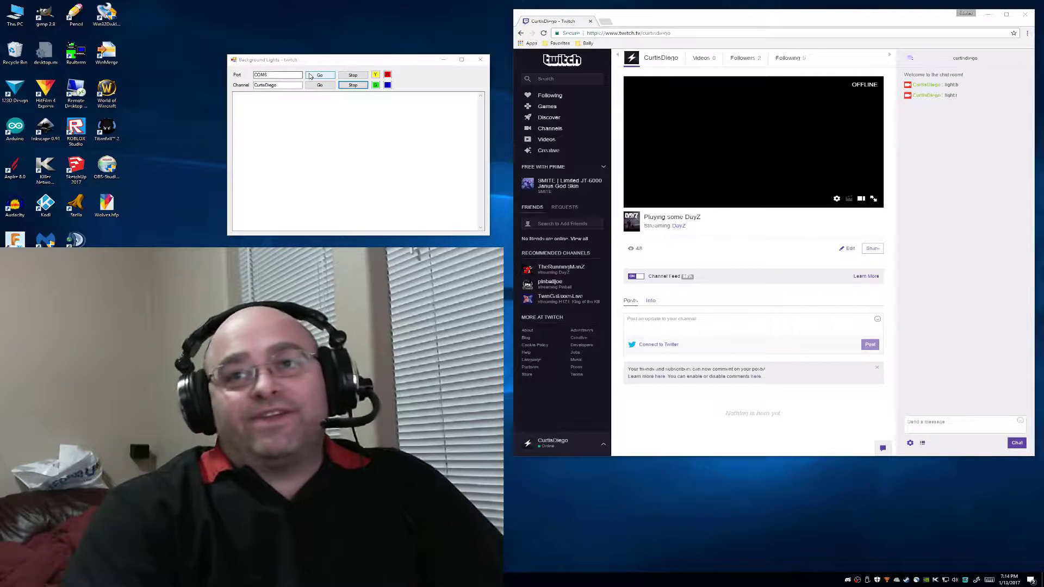
Join the Twitch channel from the lights app's Channel field with Go.
{"action": "left_click", "coordinate": [281, 75]}
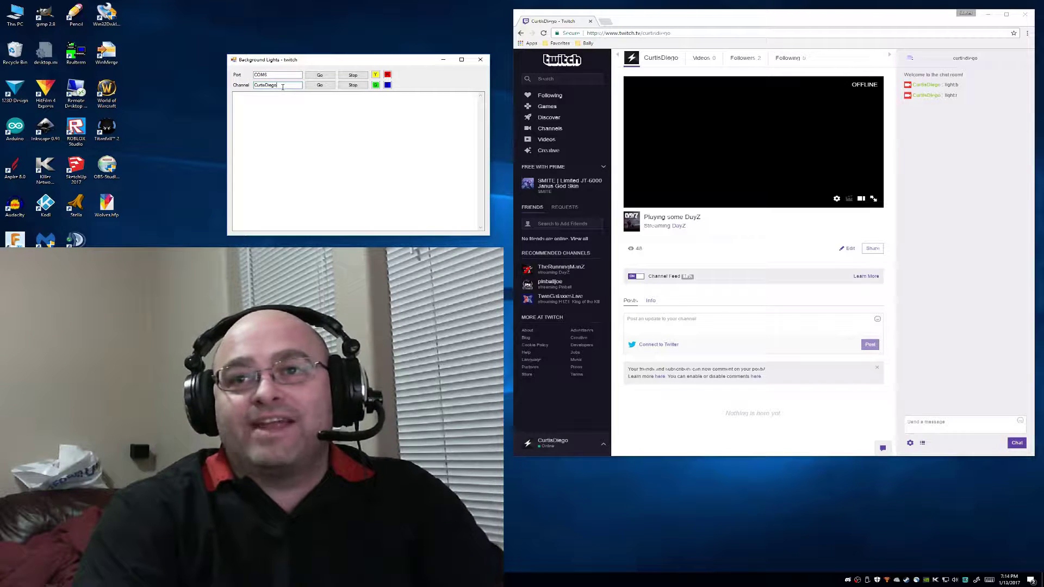
{"action": "left_click", "coordinate": [319, 86]}
{"action": "left_click", "coordinate": [950, 428]}
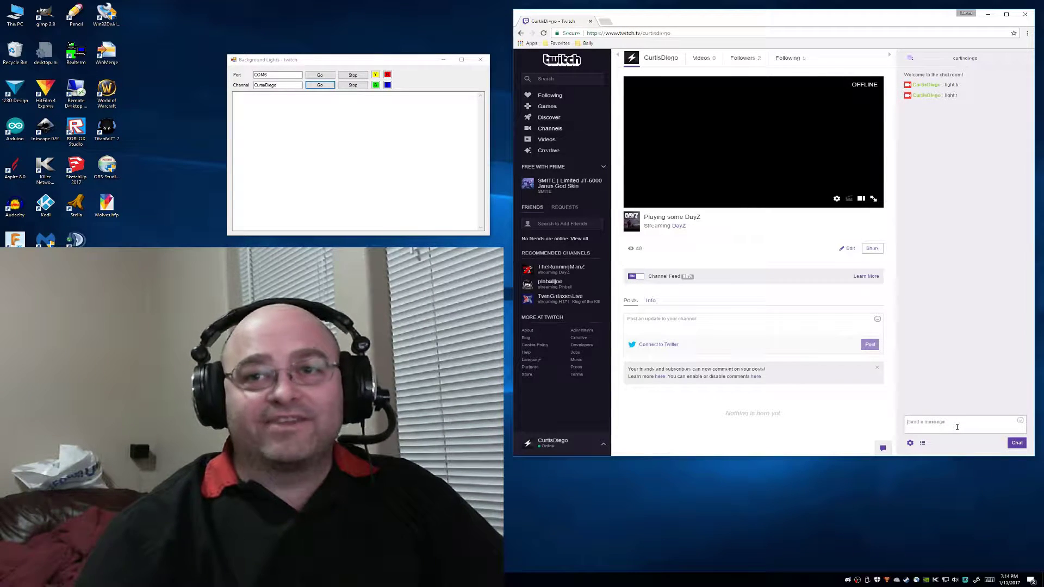
{"action": "type", "text": "light:"}
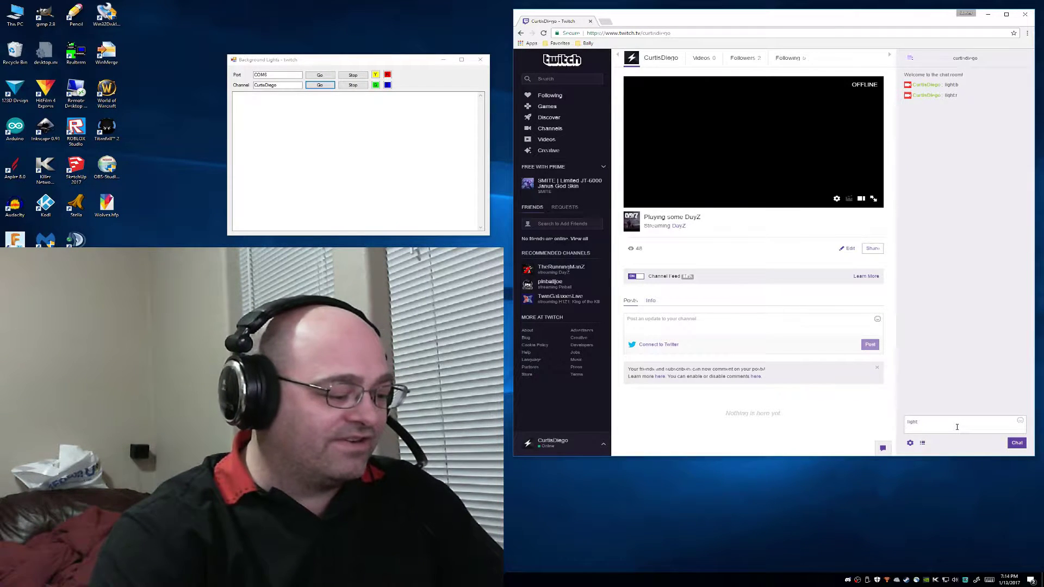
{"action": "type", "text": " b"}
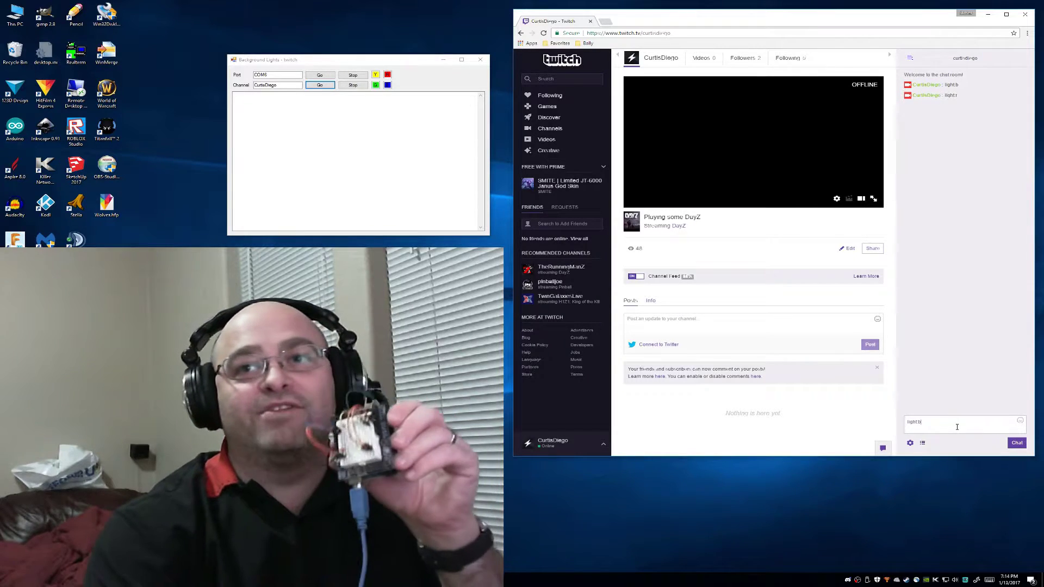
Send the 'light b' and 'light r' commands in Twitch chat.
{"action": "key", "text": "Return"}
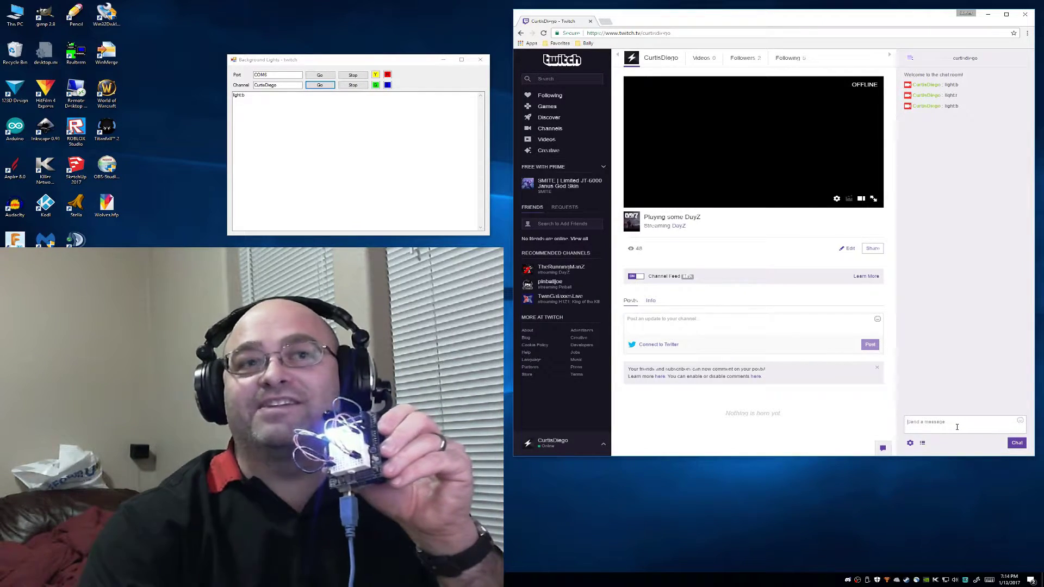
{"action": "type", "text": "light"}
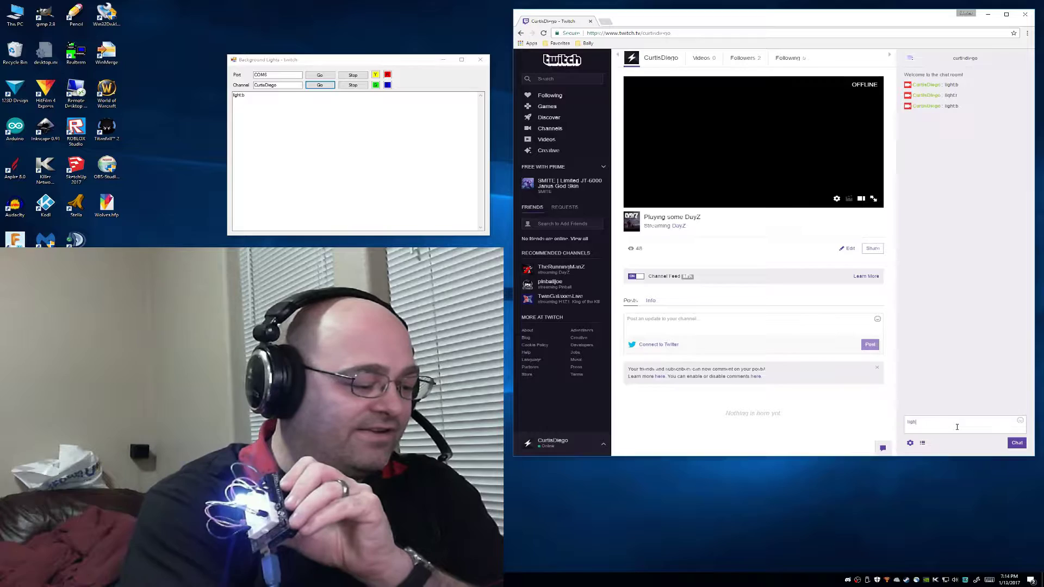
{"action": "type", "text": " r"}
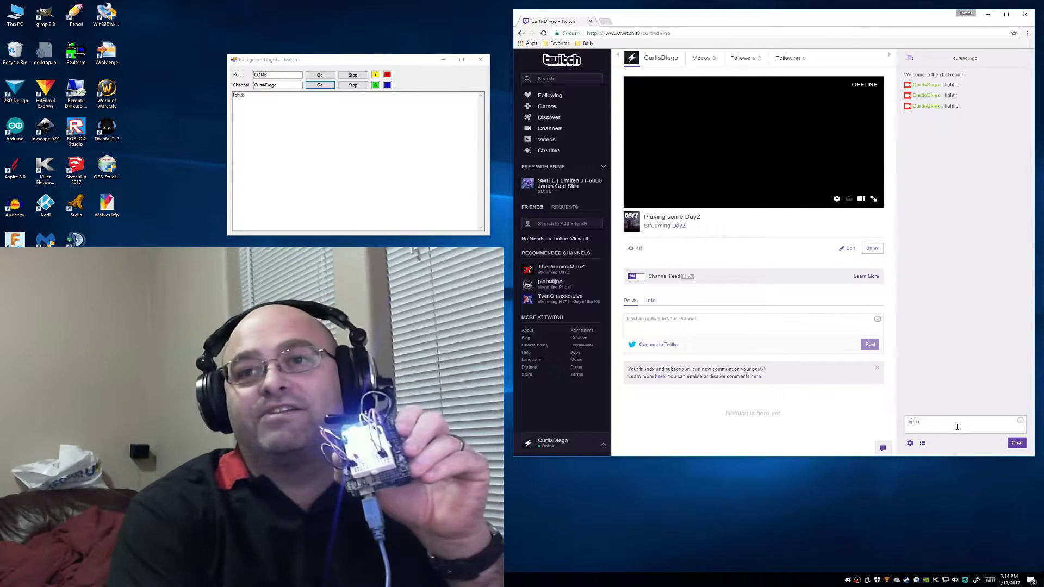
{"action": "key", "text": "Return"}
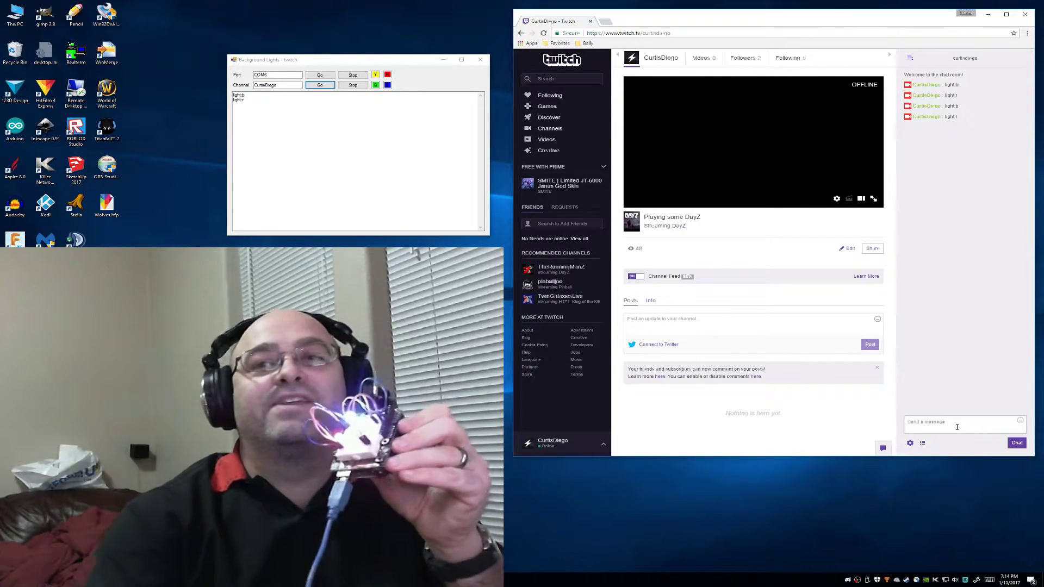